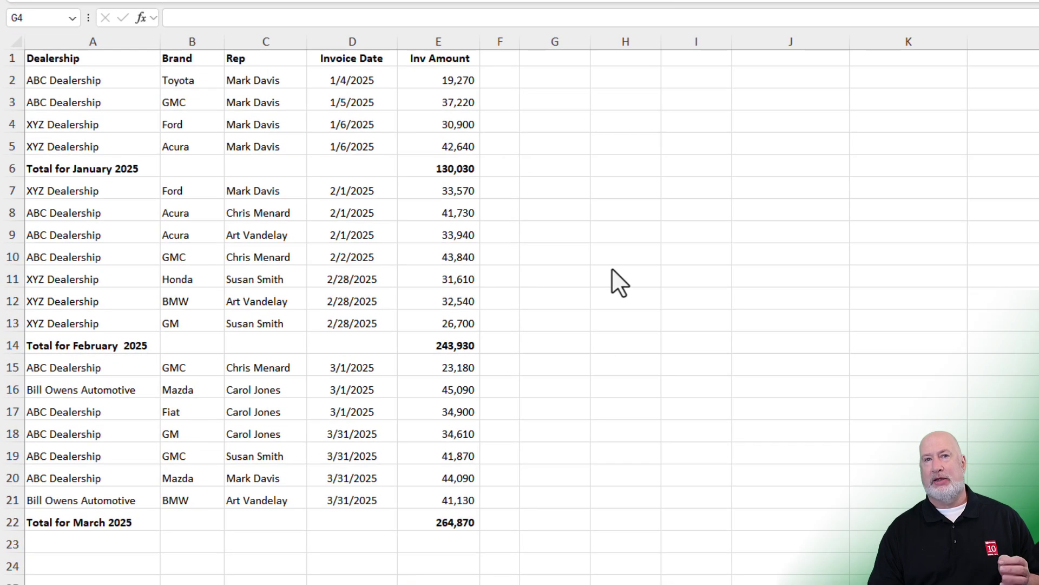
# Step: After checking January's =SUM, AutoSum February in E14 (243,930) and March in E22 (264,870)
pyautogui.click(418, 167)
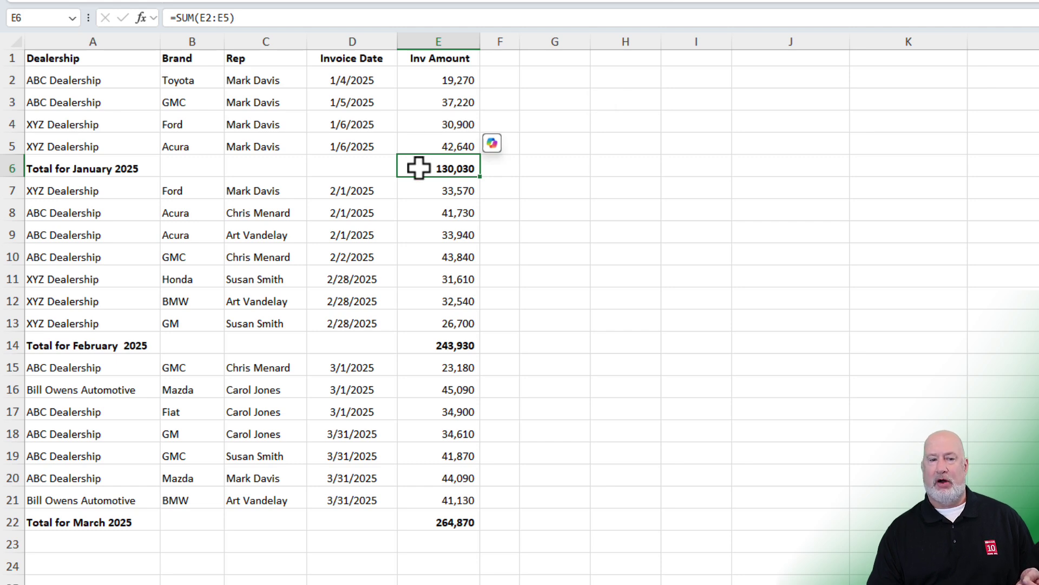
pyautogui.click(431, 345)
pyautogui.hotkey('alt', '=')
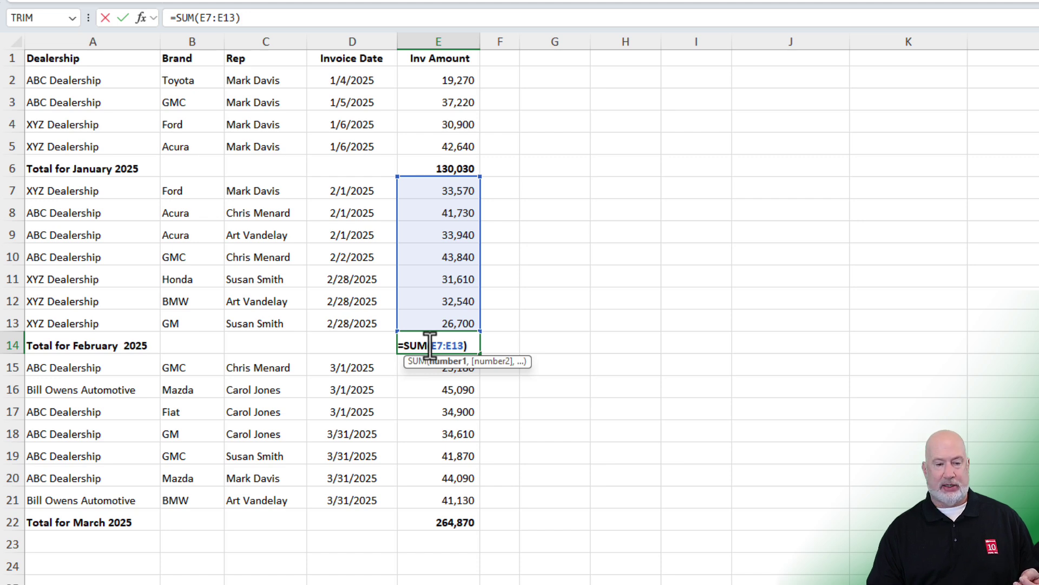
pyautogui.press('Return')
pyautogui.click(455, 522)
pyautogui.hotkey('alt', '=')
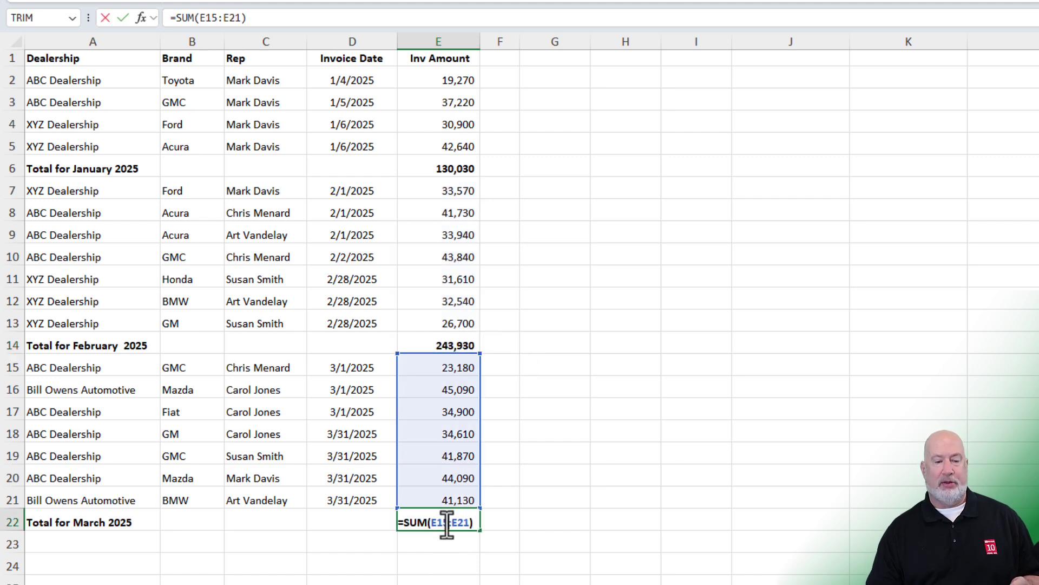
pyautogui.press('Return')
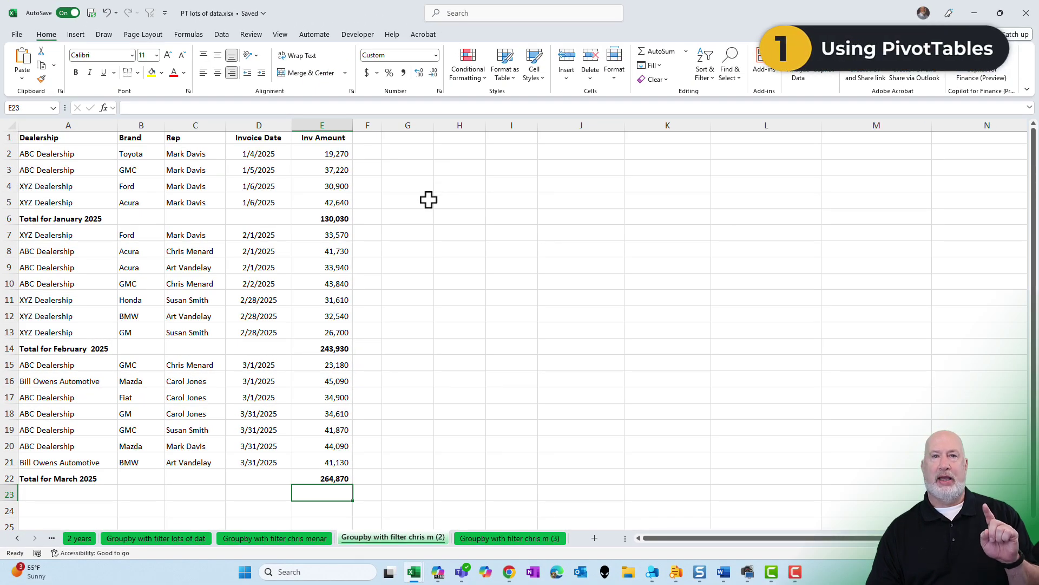
# Step: Create a PivotTable from the sales data on the existing worksheet at G4
pyautogui.click(251, 171)
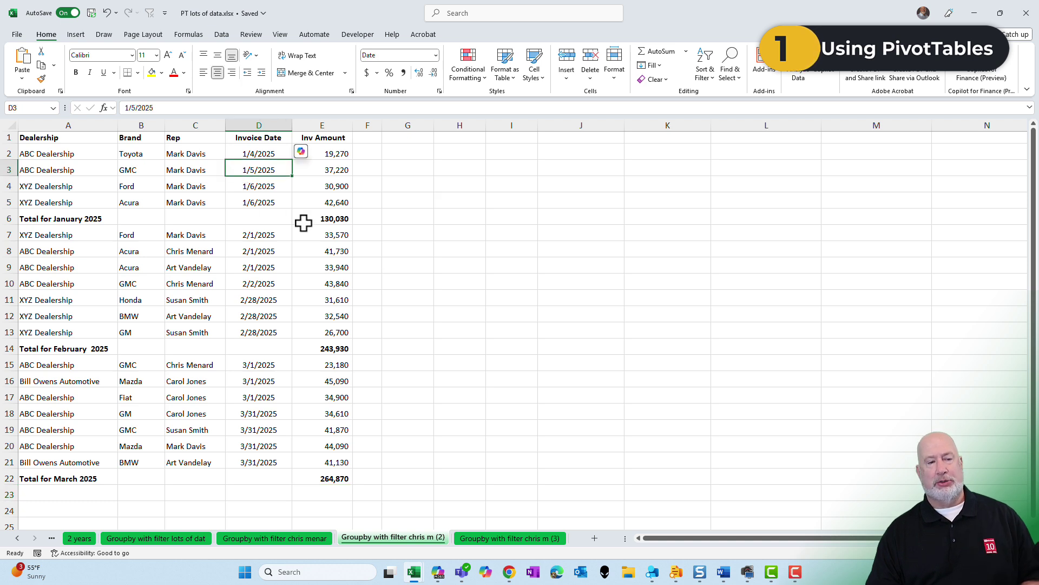
pyautogui.click(75, 34)
pyautogui.click(27, 61)
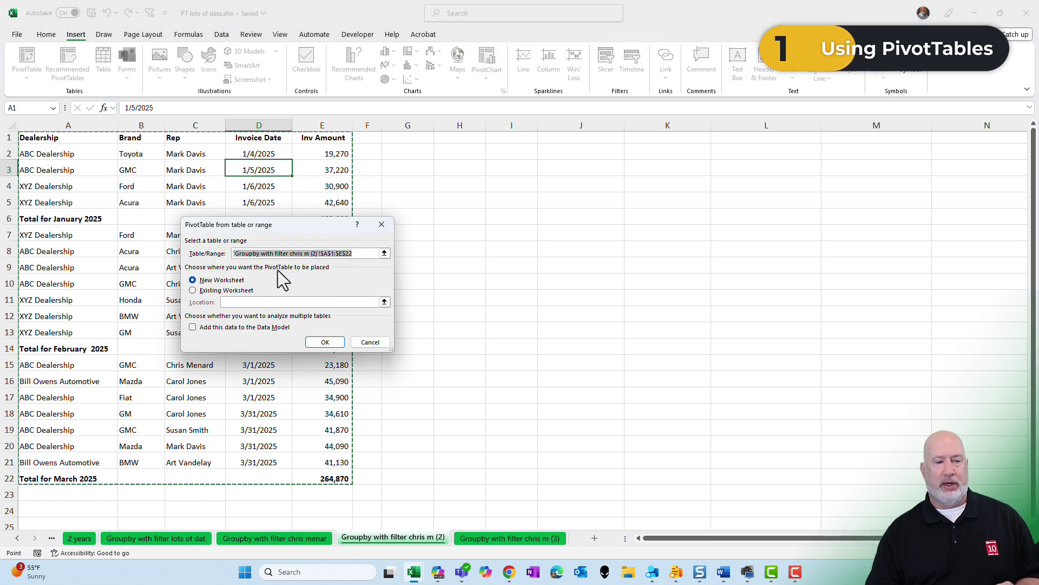
pyautogui.click(192, 291)
pyautogui.click(408, 186)
pyautogui.click(325, 342)
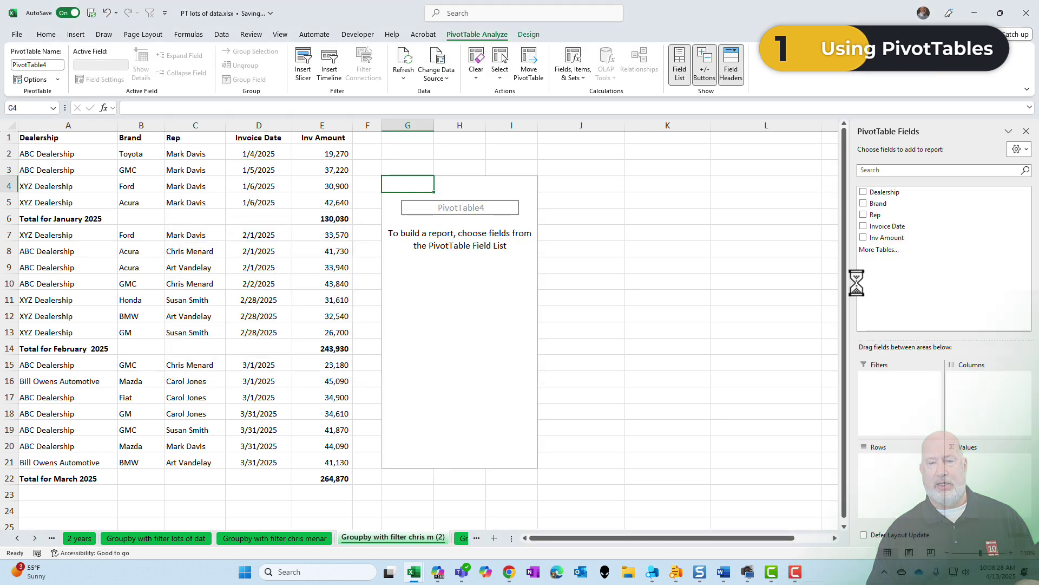
# Step: Add Rep as rows and Sum of Inv Amount as values, totaling 1,277,660 with a (blank) row
pyautogui.click(863, 214)
pyautogui.click(864, 238)
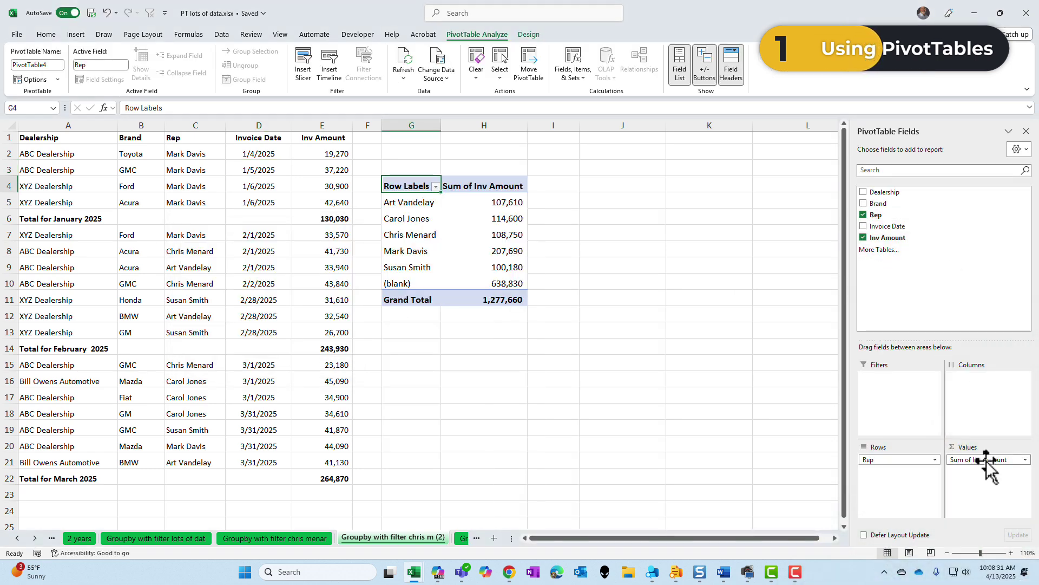
pyautogui.click(1011, 554)
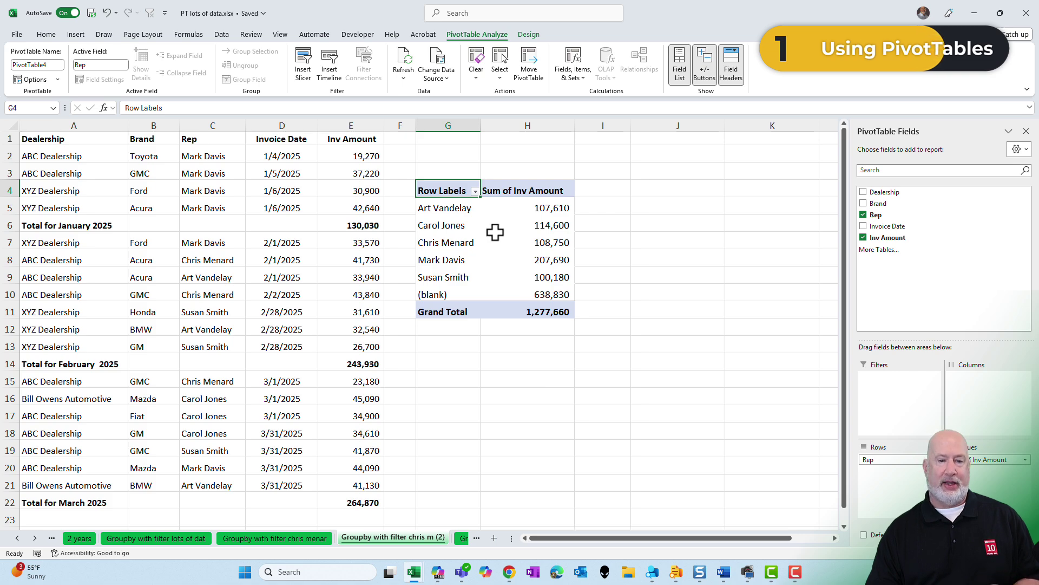
# Step: Uncheck (blank) in the Row Labels filter so the grand total becomes 638,830
pyautogui.click(475, 191)
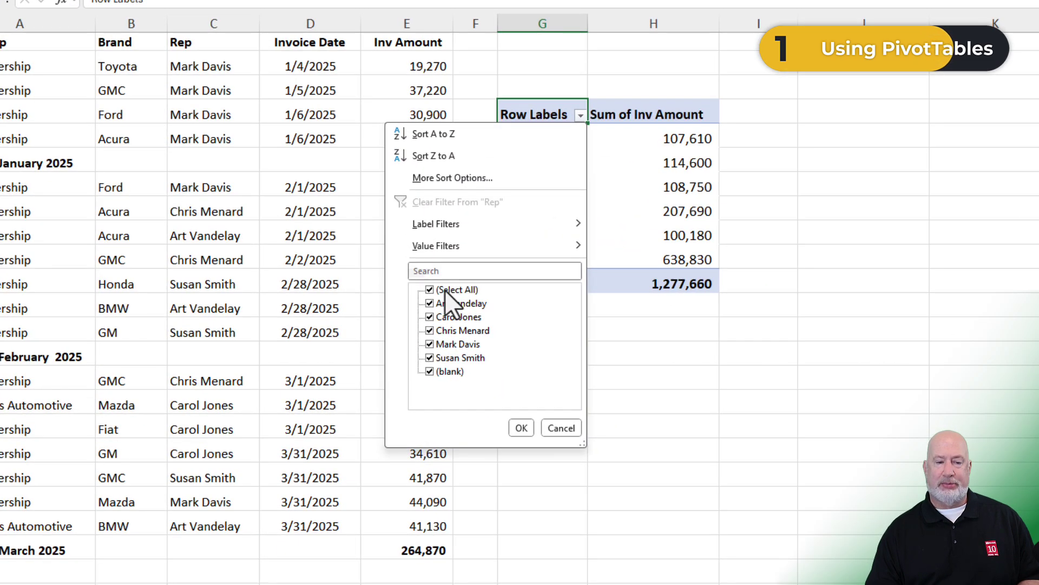
pyautogui.click(429, 371)
pyautogui.click(521, 428)
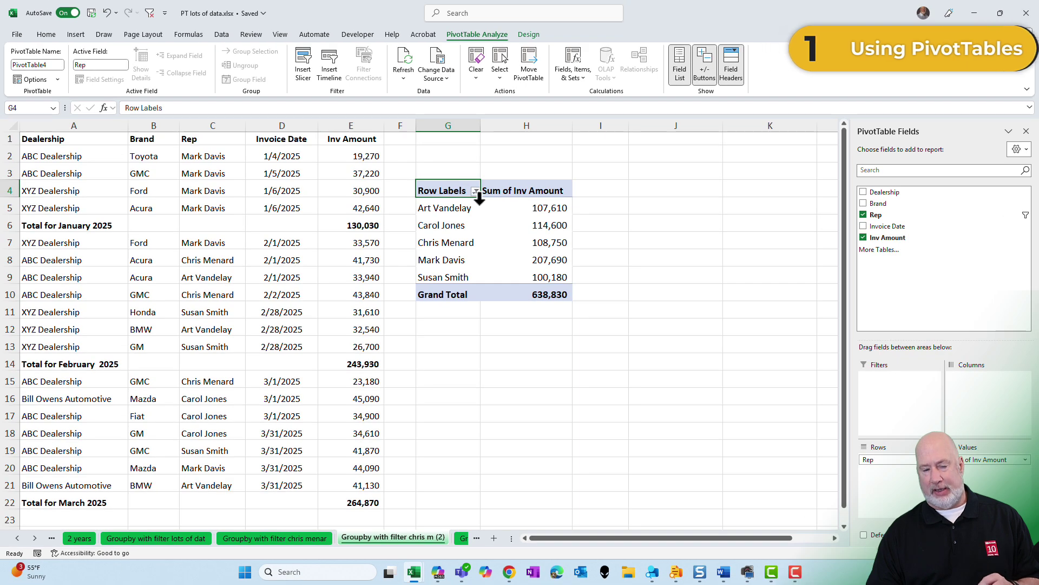
# Step: Enter =GROUPBY(C2:C22, E2:E22, SUM) in G13, giving rep totals with a 0 row and 1,277,660
pyautogui.click(448, 332)
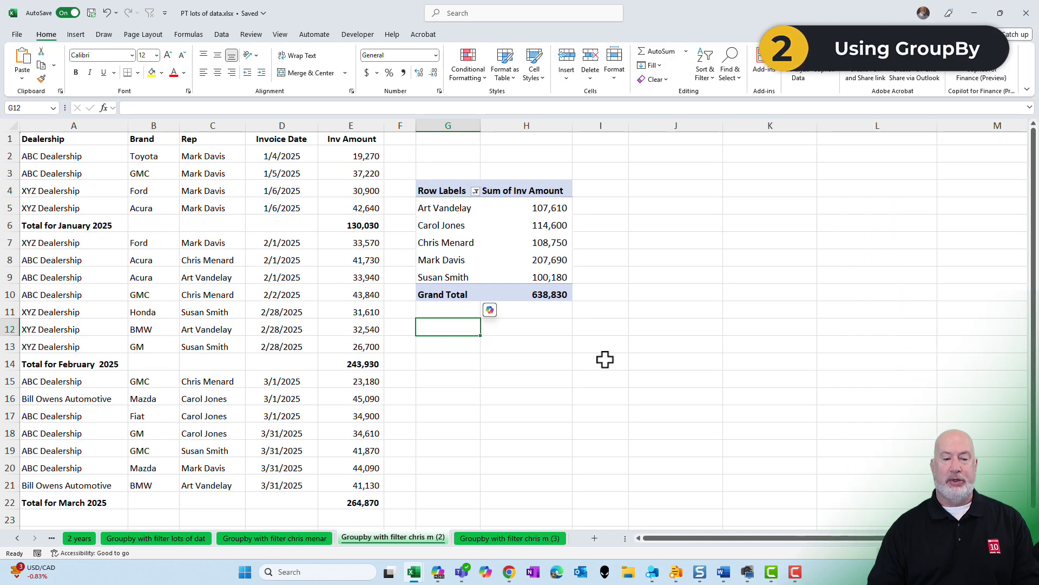
pyautogui.press('Down')
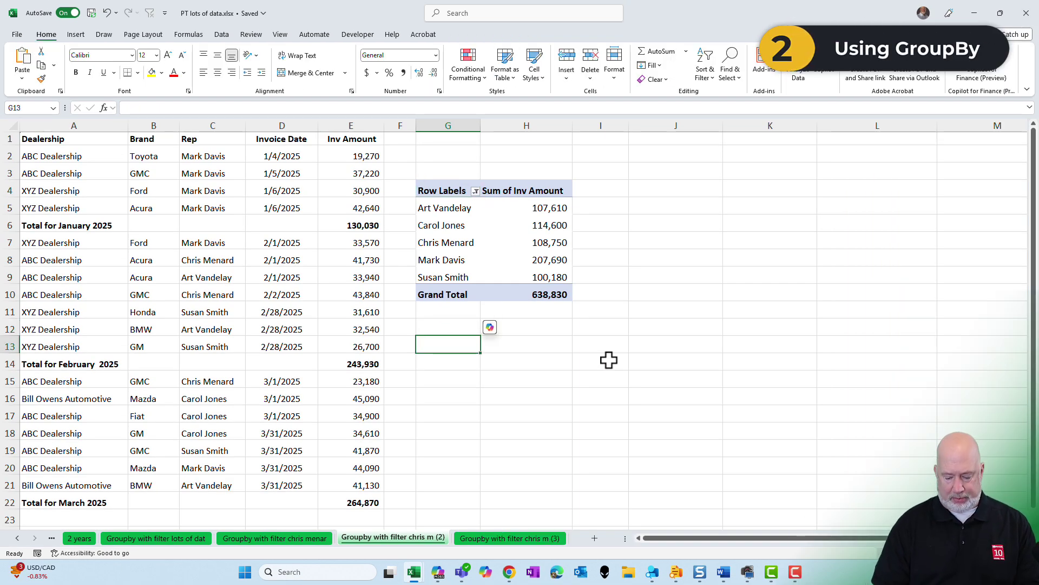
pyautogui.write('=grou')
pyautogui.press('Tab')
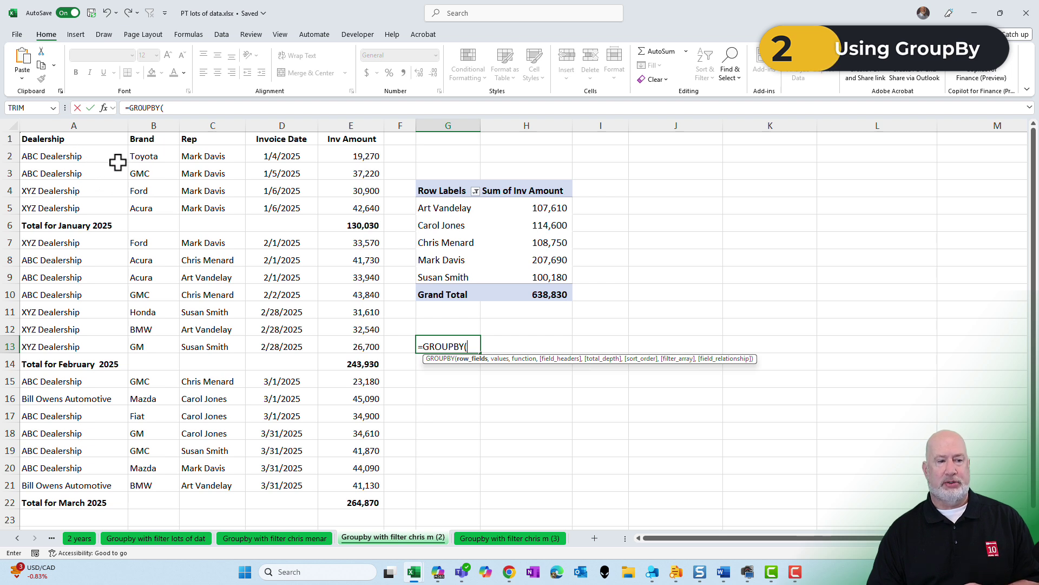
pyautogui.moveTo(192, 156); pyautogui.dragTo(199, 496)
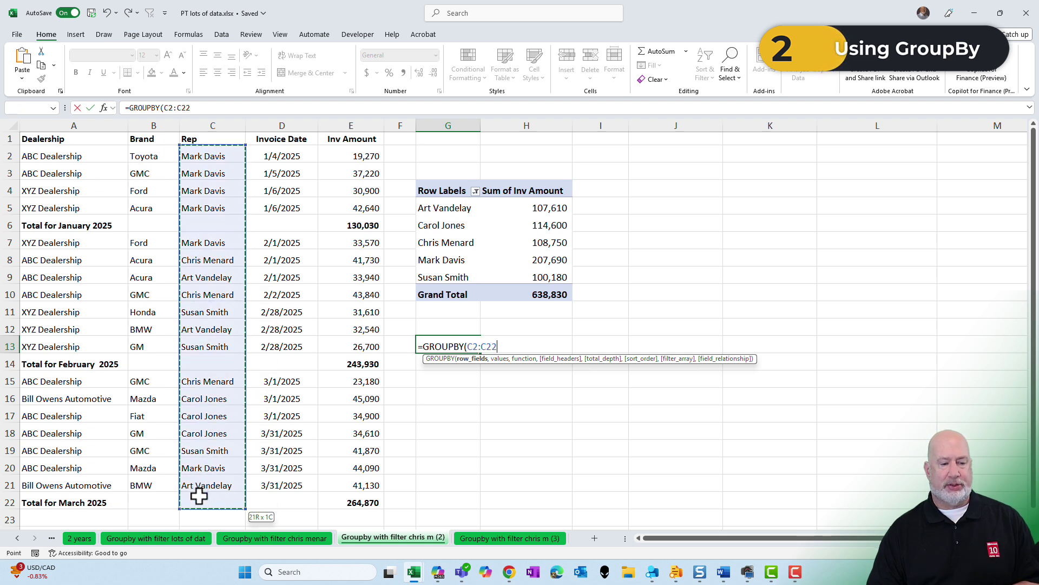
pyautogui.write(',')
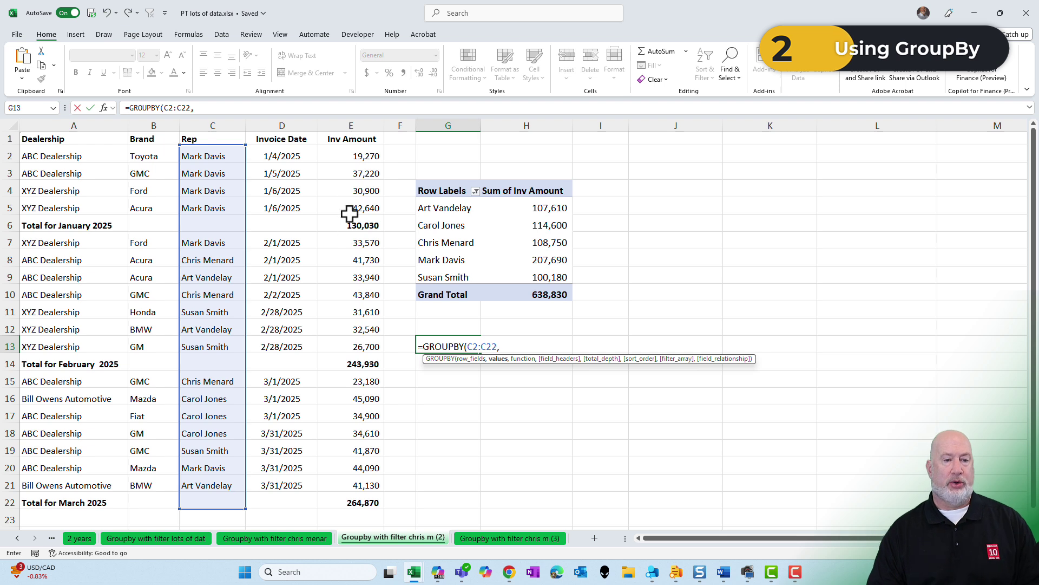
pyautogui.moveTo(352, 156); pyautogui.dragTo(350, 495)
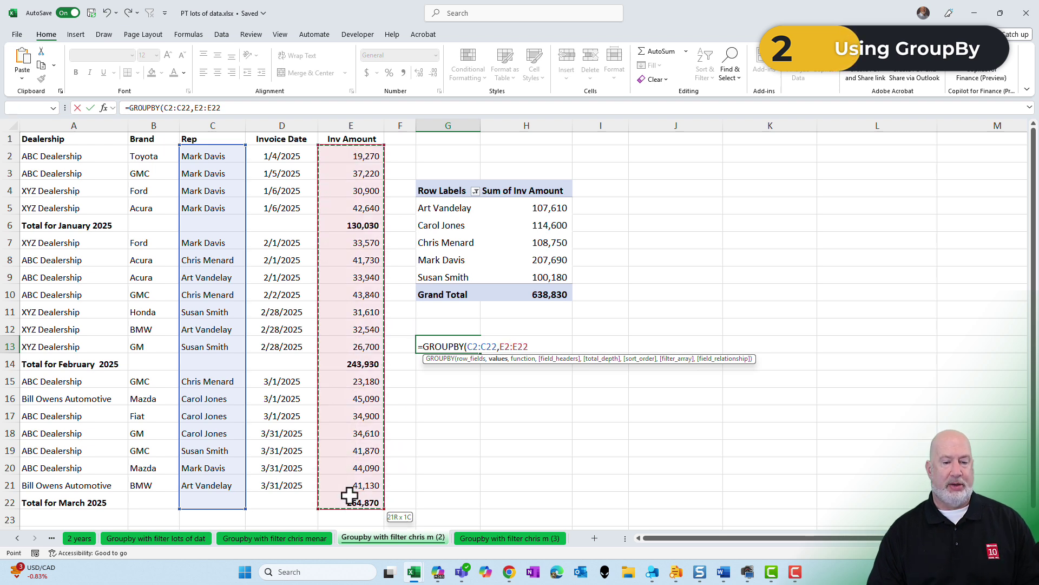
pyautogui.write(',SUM')
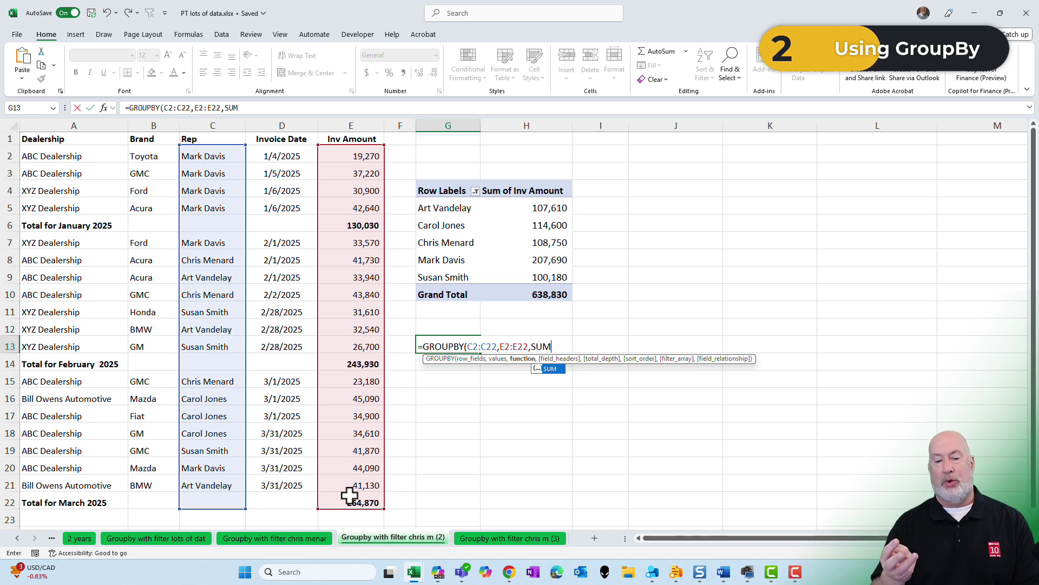
pyautogui.press('Return')
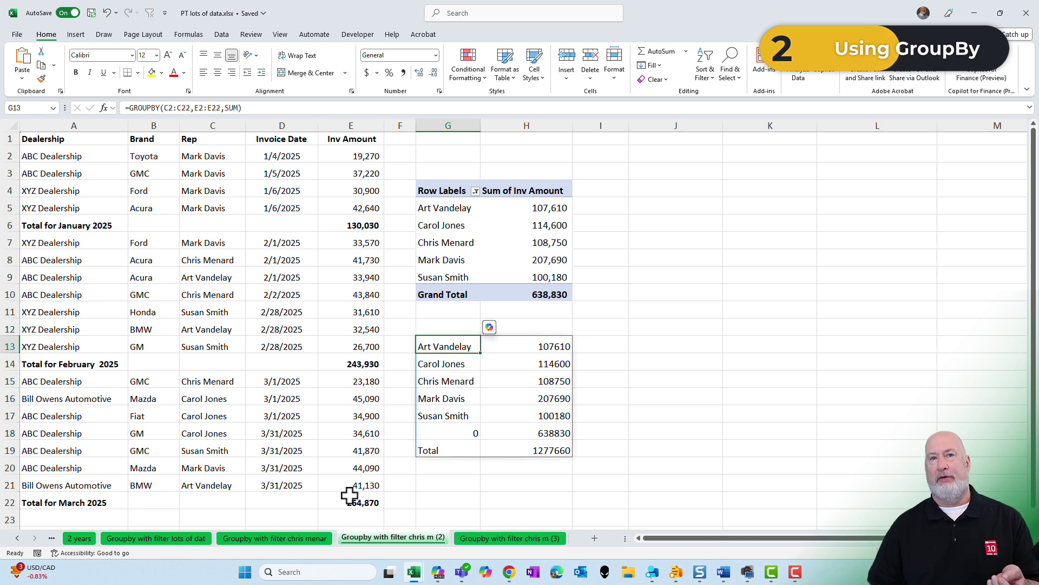
# Step: Edit the GROUPBY to add filter_array C2:C22<>"", yielding five reps totaling 638,830
pyautogui.press('F2')
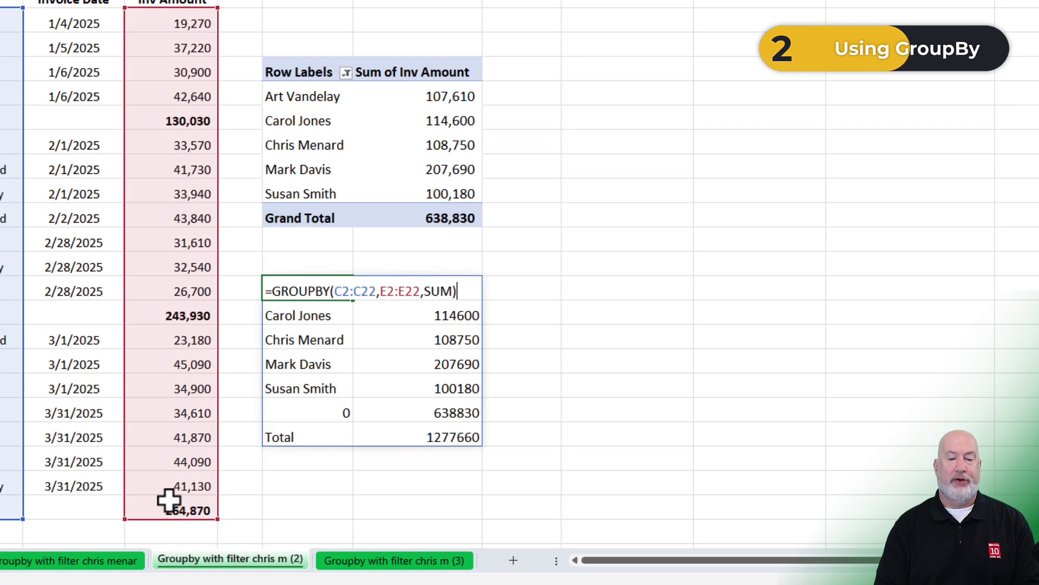
pyautogui.press('BackSpace')
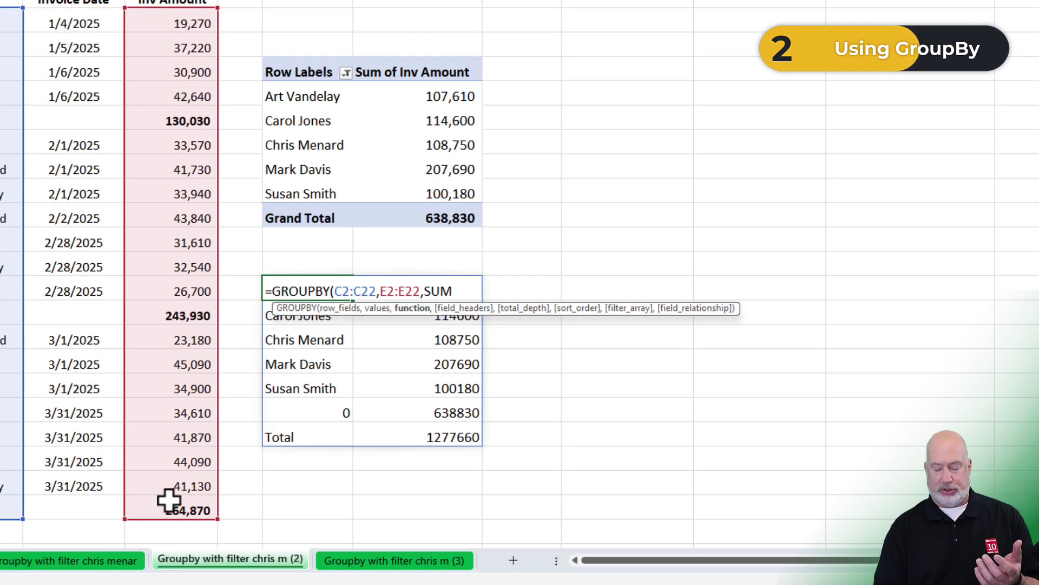
pyautogui.write(',,')
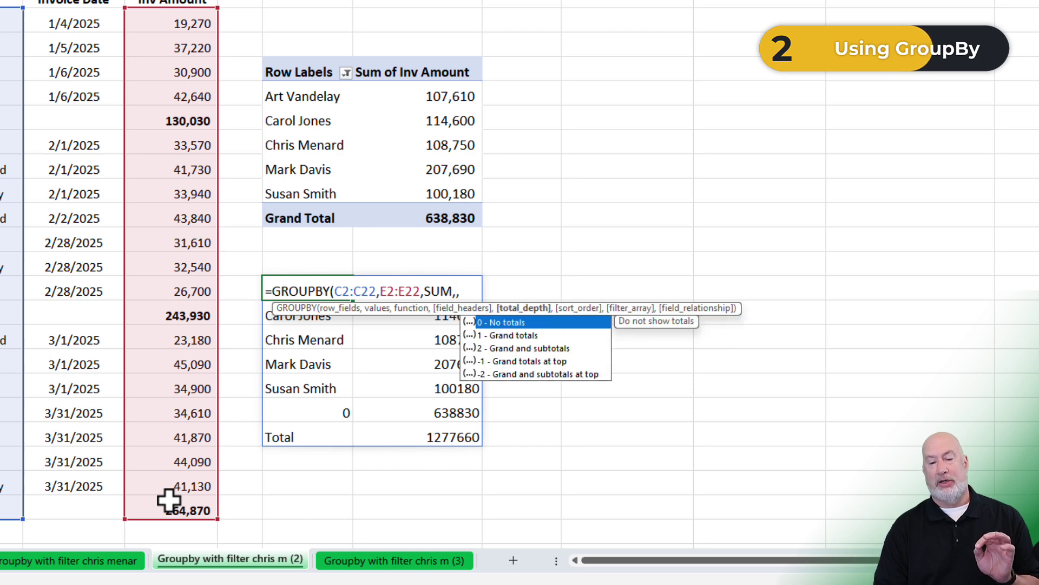
pyautogui.write(',')
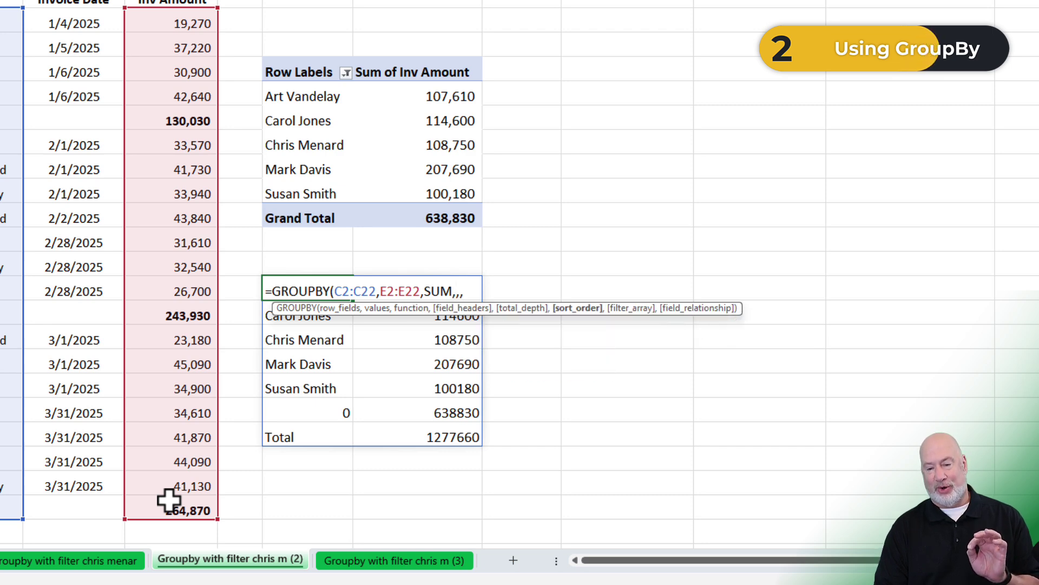
pyautogui.write(',')
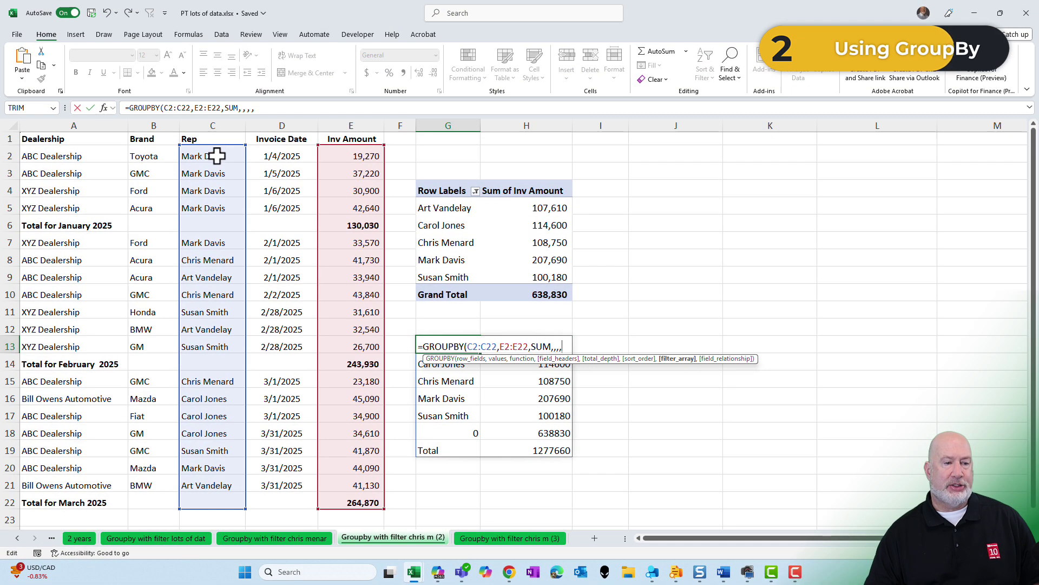
pyautogui.moveTo(212, 155); pyautogui.dragTo(212, 502)
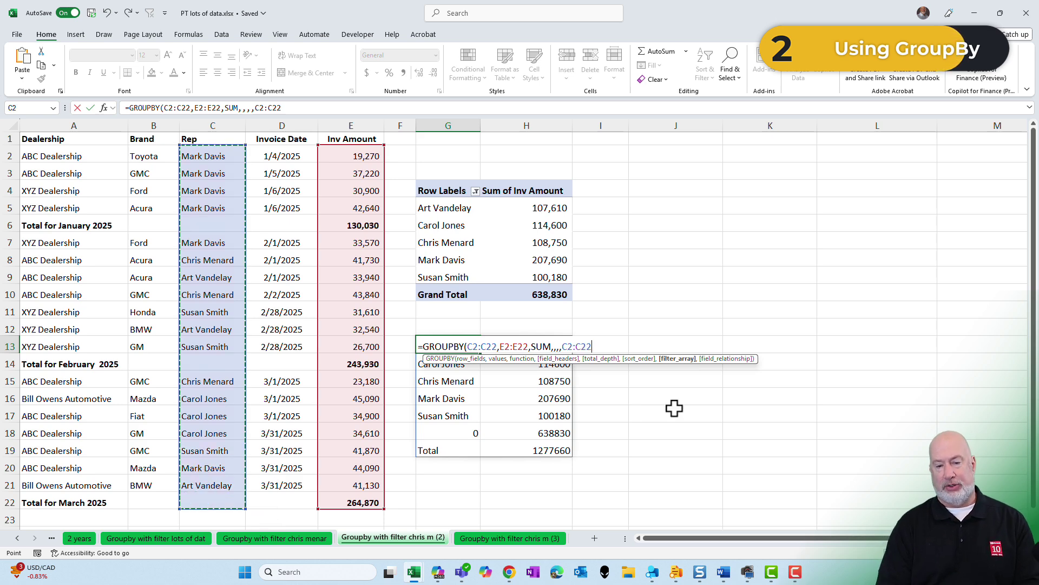
pyautogui.write('<>"')
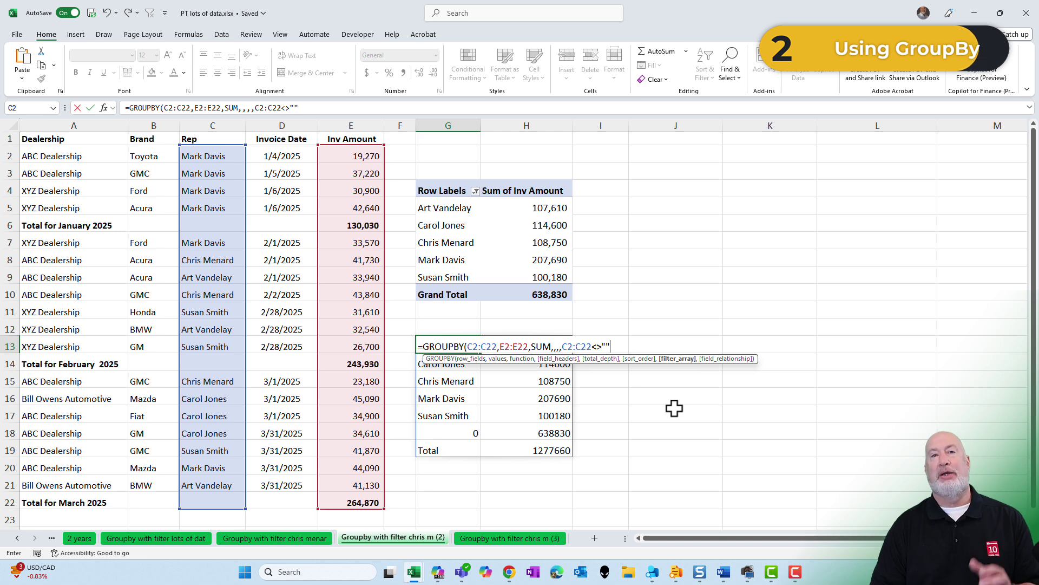
pyautogui.press('Return')
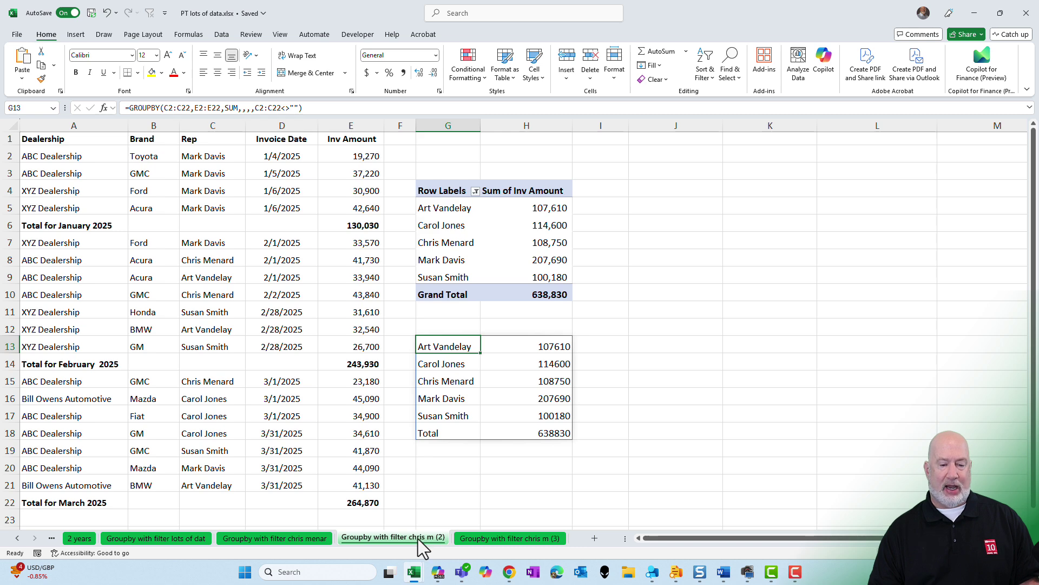
# Step: Duplicate the sales sheet and delete columns G:H holding the pivot and GROUPBY results
pyautogui.moveTo(422, 540); pyautogui.dragTo(484, 541)
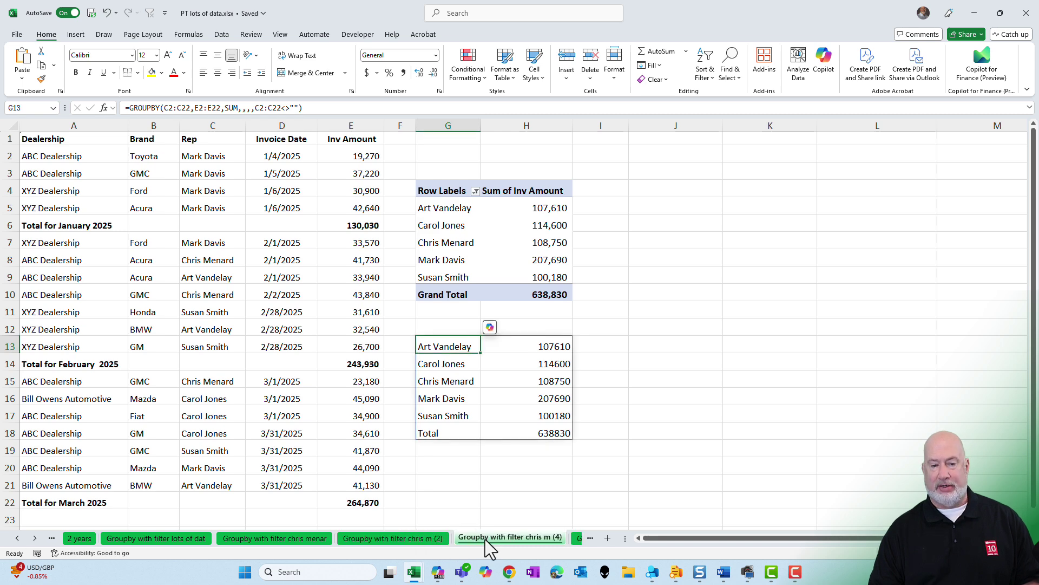
pyautogui.moveTo(448, 126); pyautogui.dragTo(526, 127)
pyautogui.rightClick(526, 126)
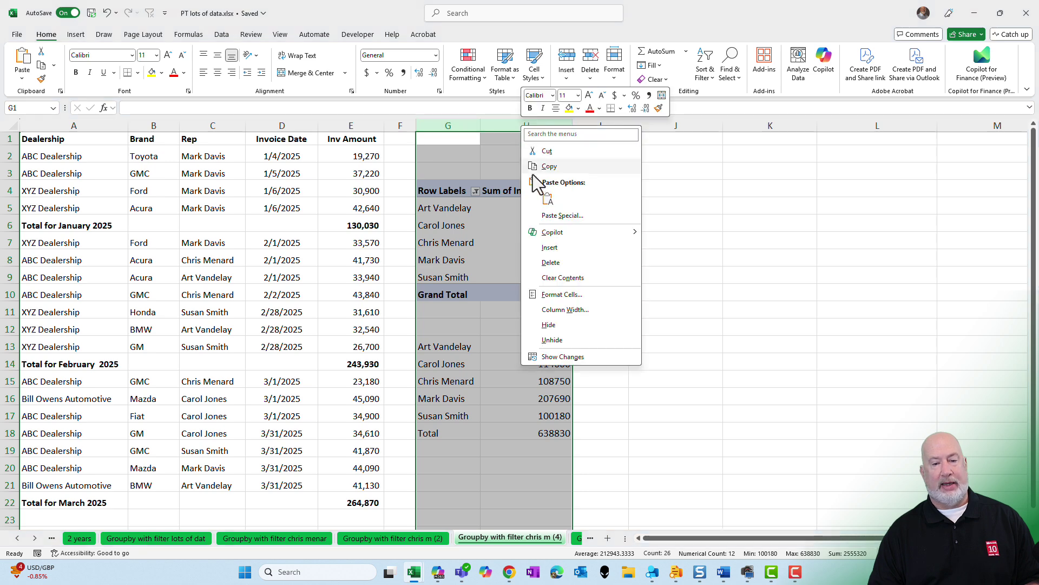
pyautogui.click(550, 263)
pyautogui.click(365, 173)
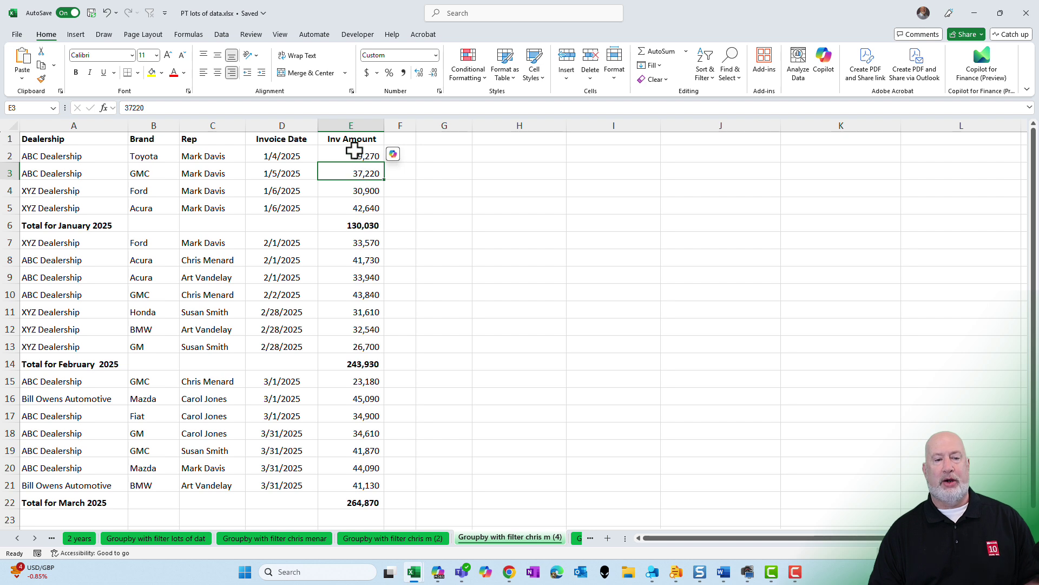
# Step: Select the formula cells in E2:E22 via Find & Select and delete their entire rows
pyautogui.moveTo(355, 155); pyautogui.dragTo(354, 497)
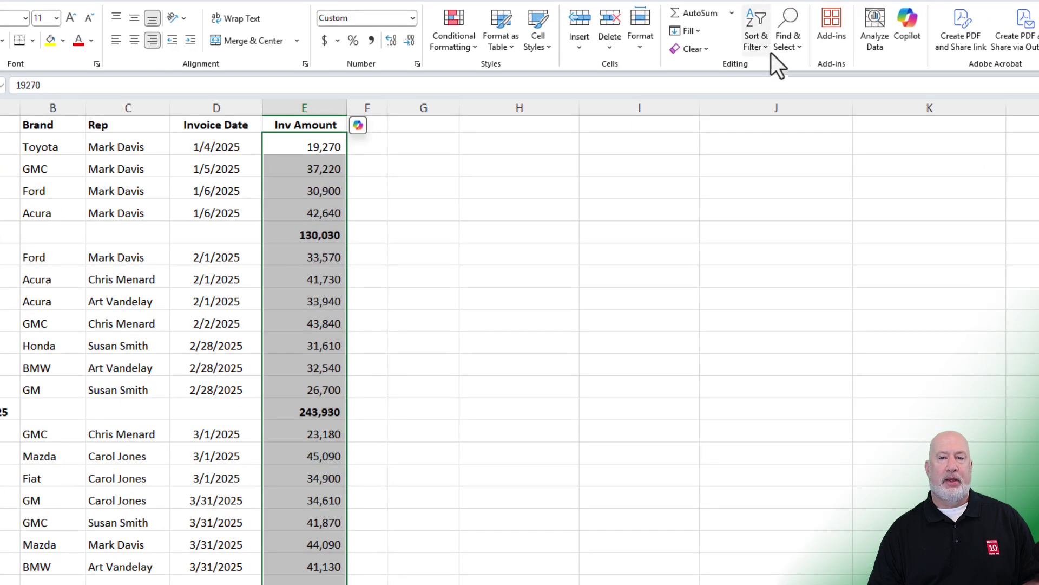
pyautogui.click(729, 69)
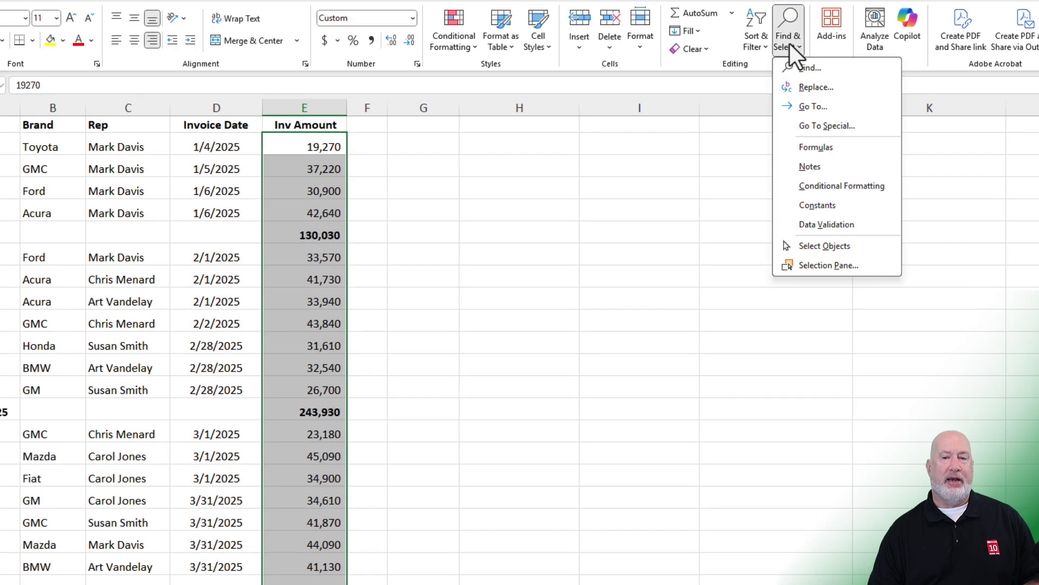
pyautogui.click(821, 152)
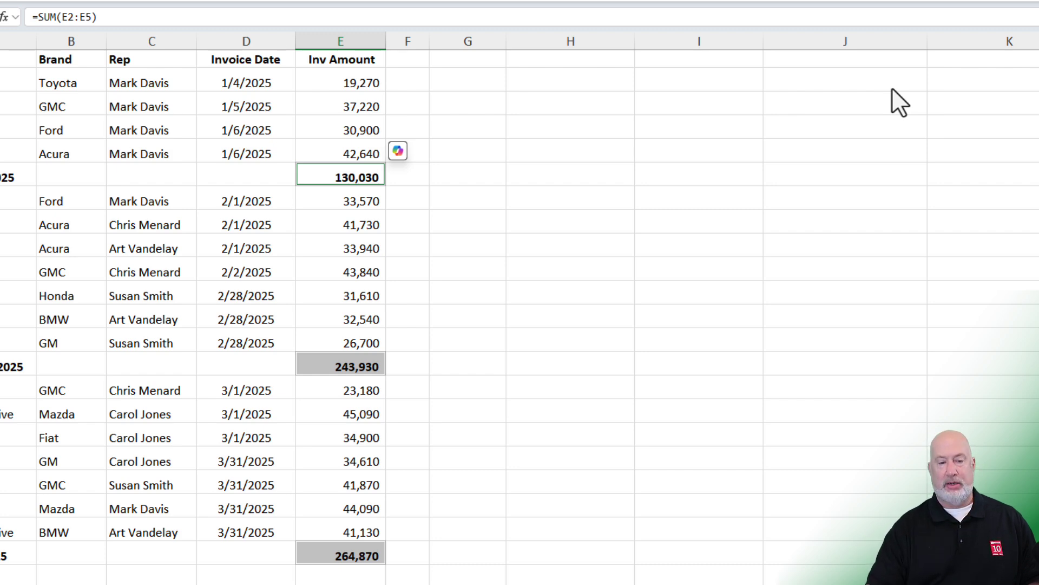
pyautogui.hotkey('ctrl', '-')
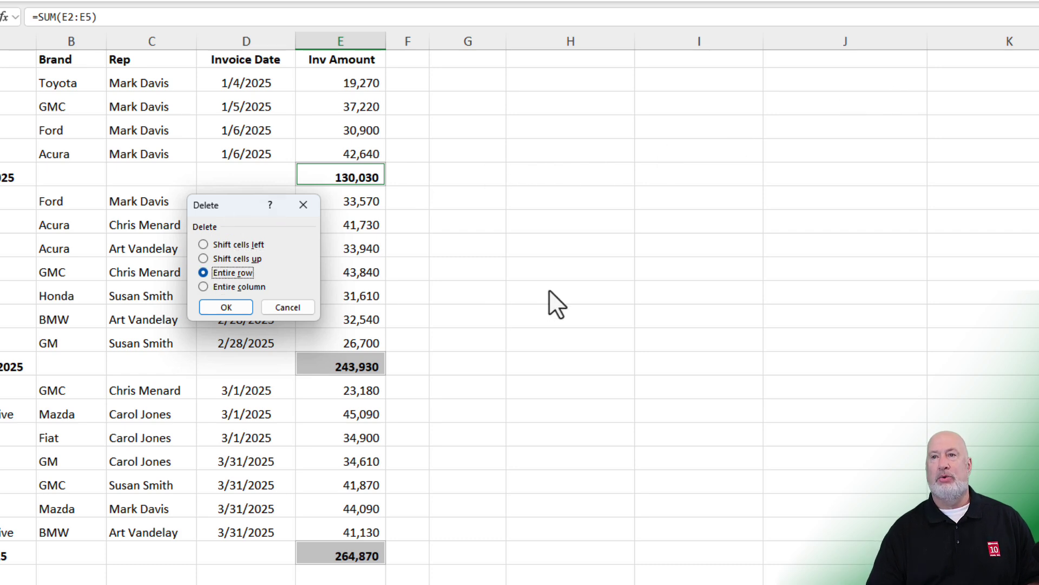
pyautogui.click(226, 307)
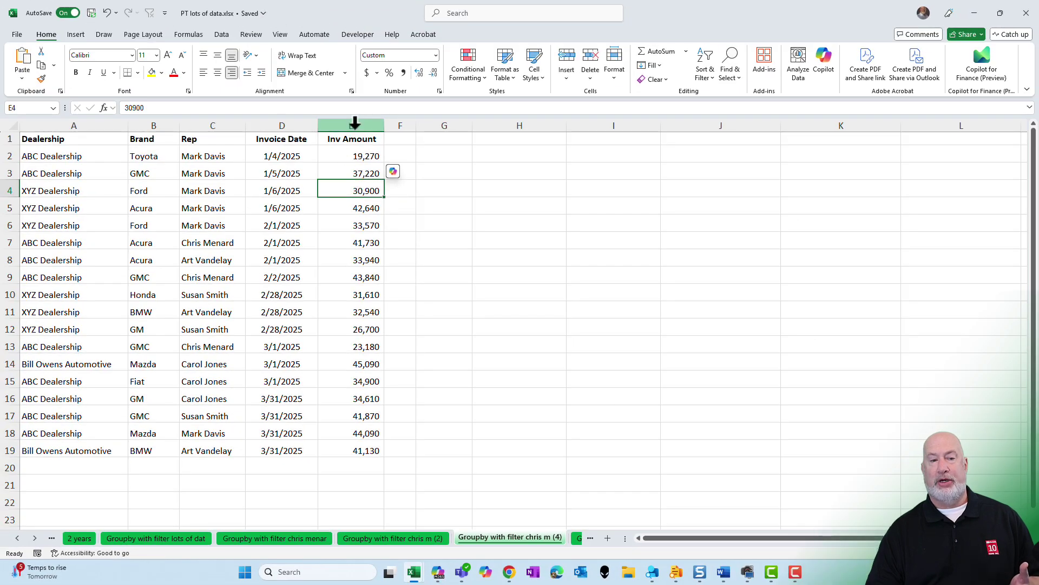
# Step: Paste column E's status-bar sum, 638,830, into H3 beside the cleaned data
pyautogui.click(354, 125)
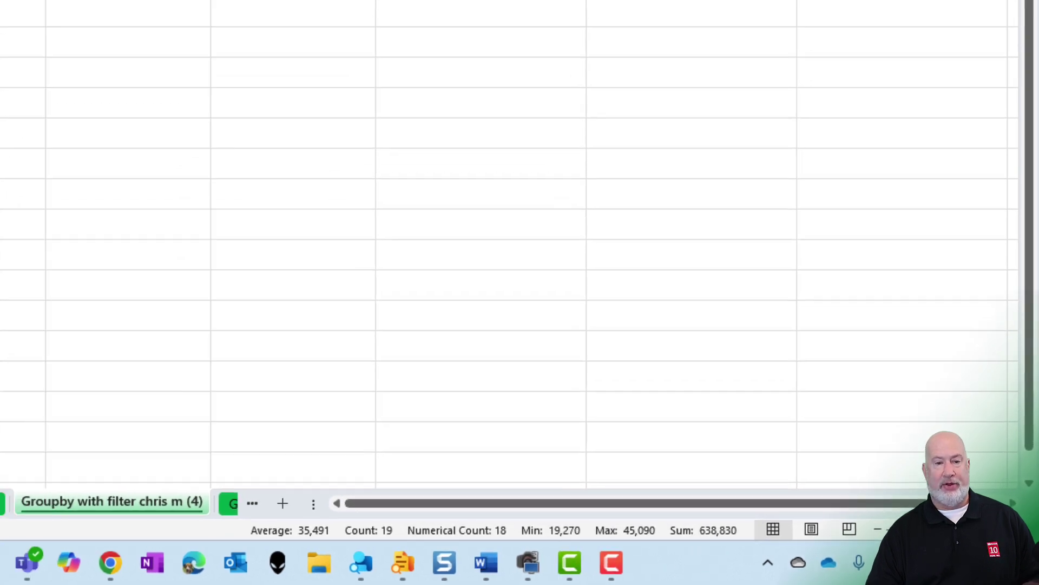
pyautogui.click(518, 174)
pyautogui.write('638,830')
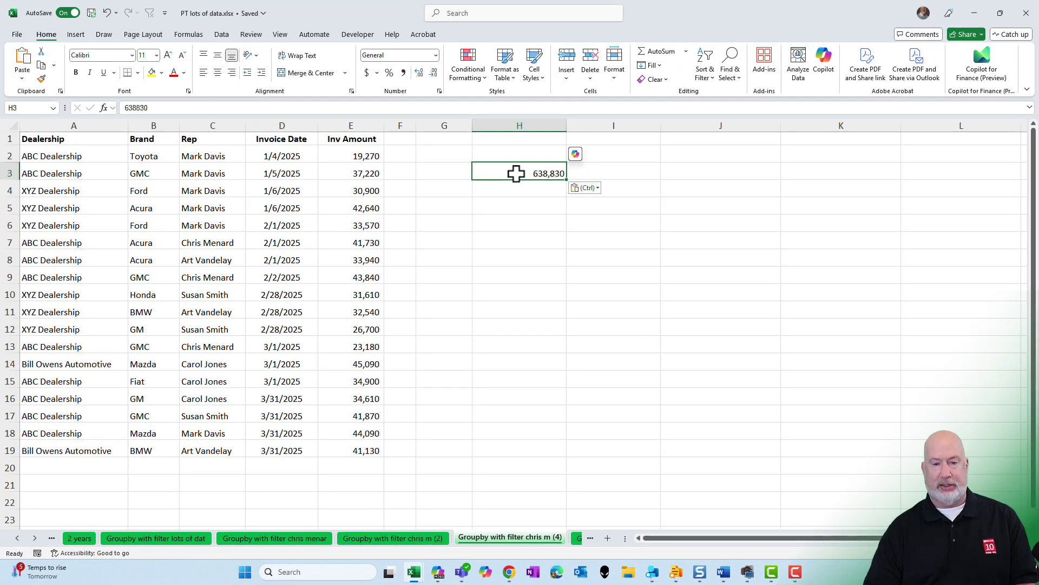
pyautogui.press('Return')
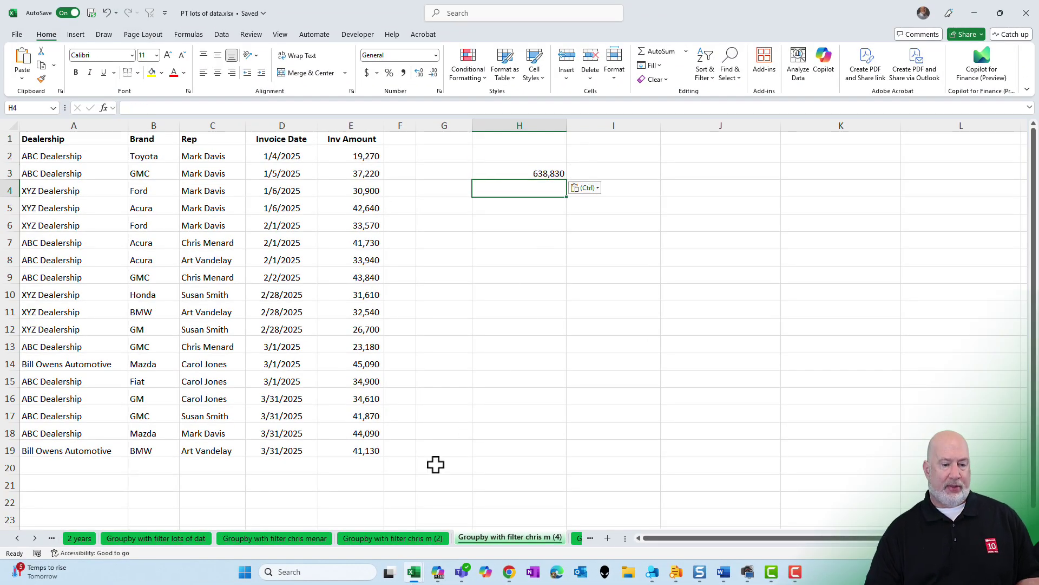
# Step: Switch between the original and cleaned sheets to confirm both show 638,830
pyautogui.click(394, 538)
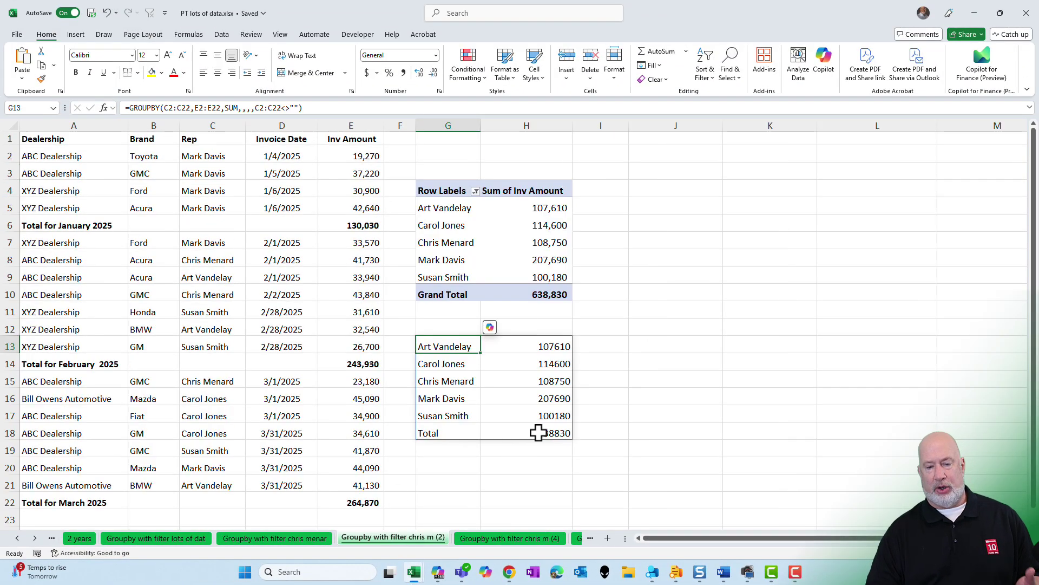
pyautogui.click(509, 538)
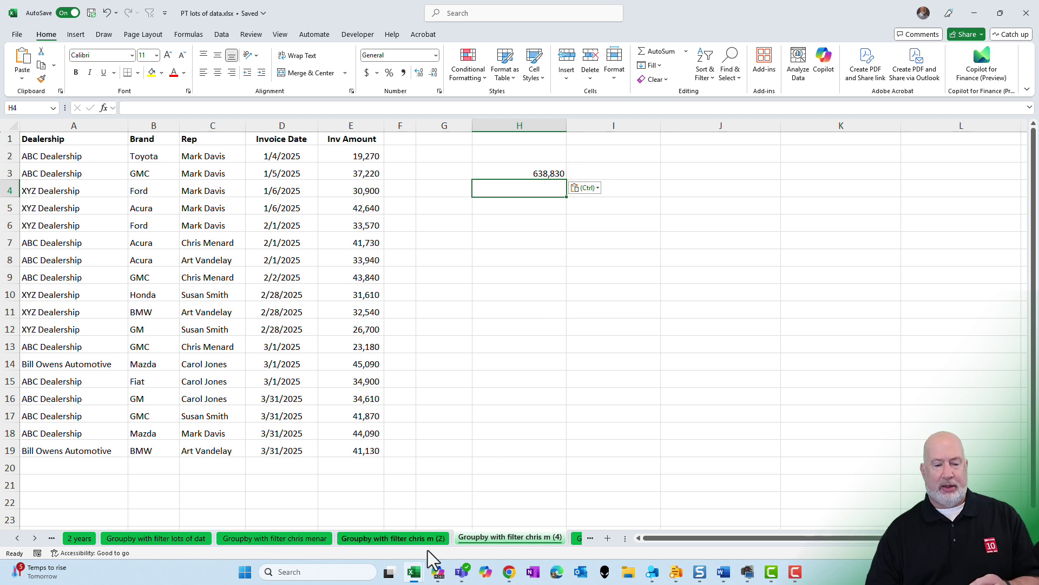
pyautogui.click(392, 538)
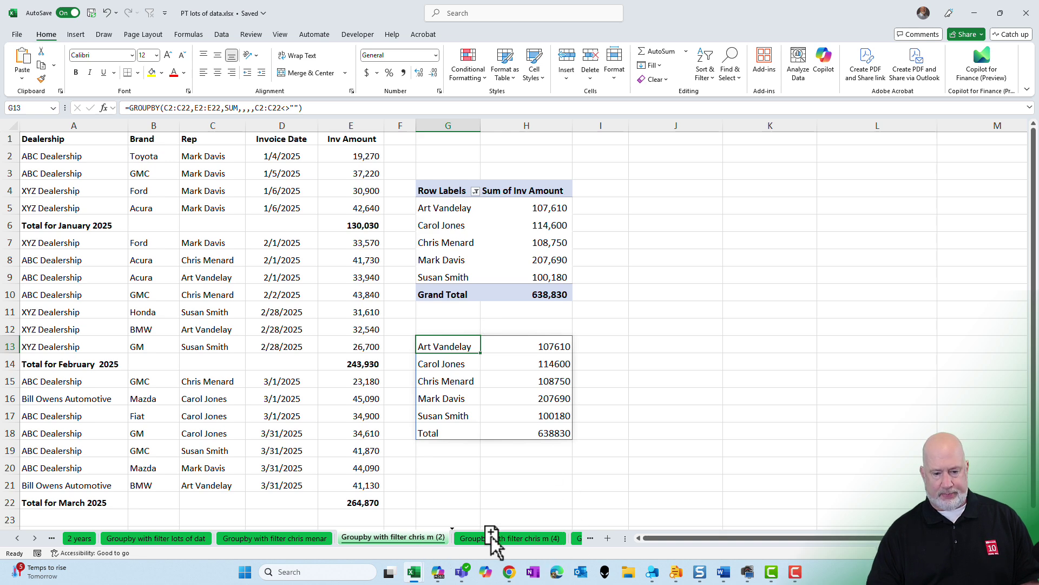
# Step: Duplicate the original (2) sheet and delete columns G:H with the pivot and GROUPBY results
pyautogui.moveTo(393, 537); pyautogui.dragTo(493, 538)
pyautogui.moveTo(449, 127); pyautogui.dragTo(521, 127)
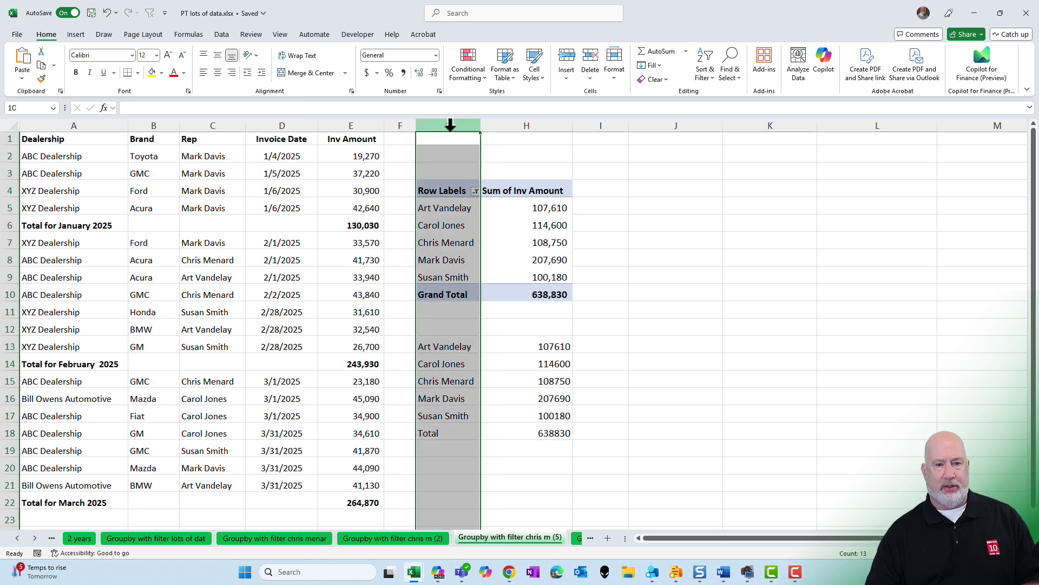
pyautogui.rightClick(520, 130)
pyautogui.click(549, 277)
pyautogui.click(267, 171)
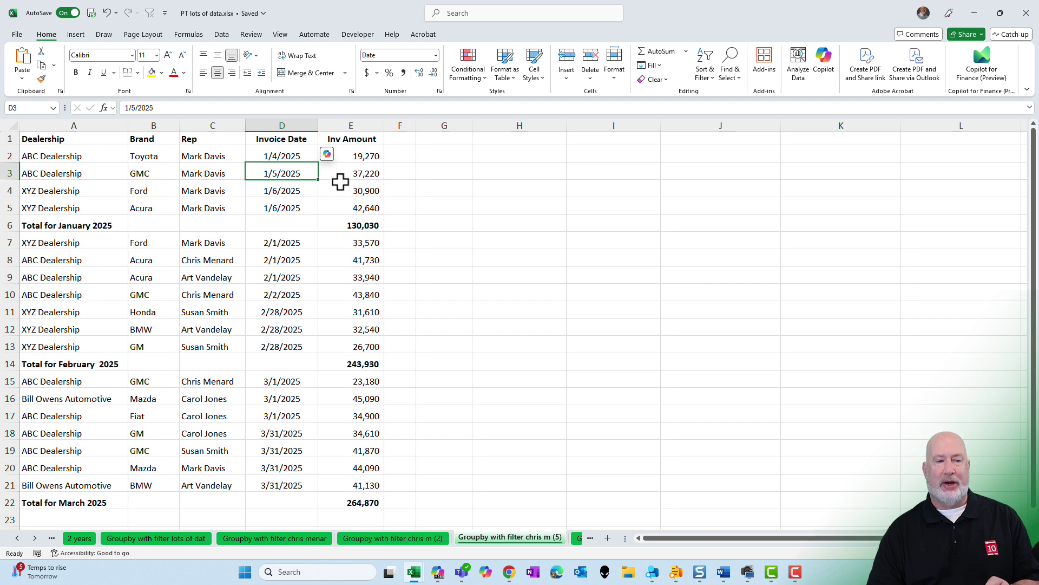
pyautogui.click(281, 225)
pyautogui.click(207, 156)
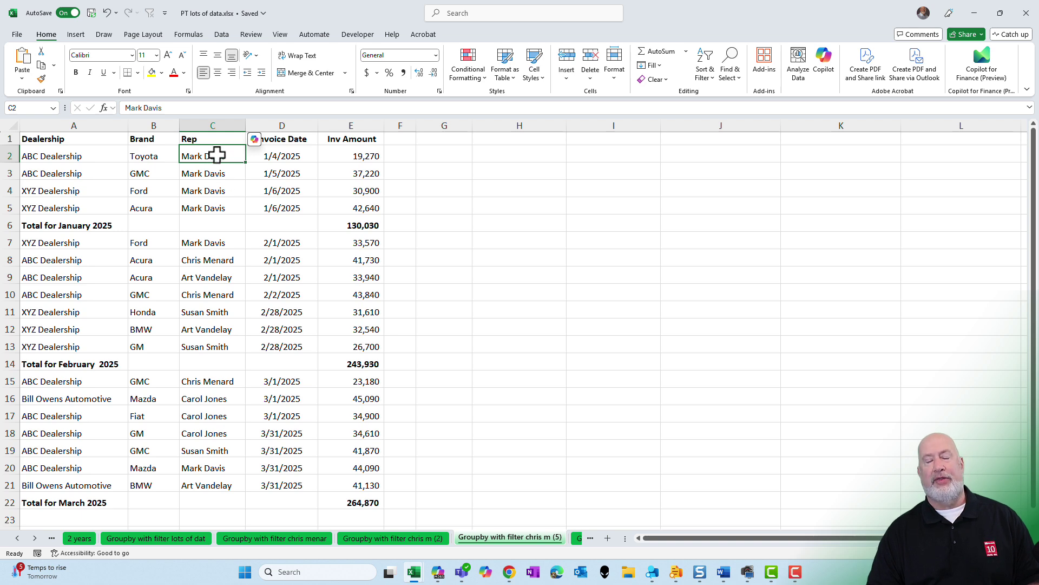
pyautogui.rightClick(216, 156)
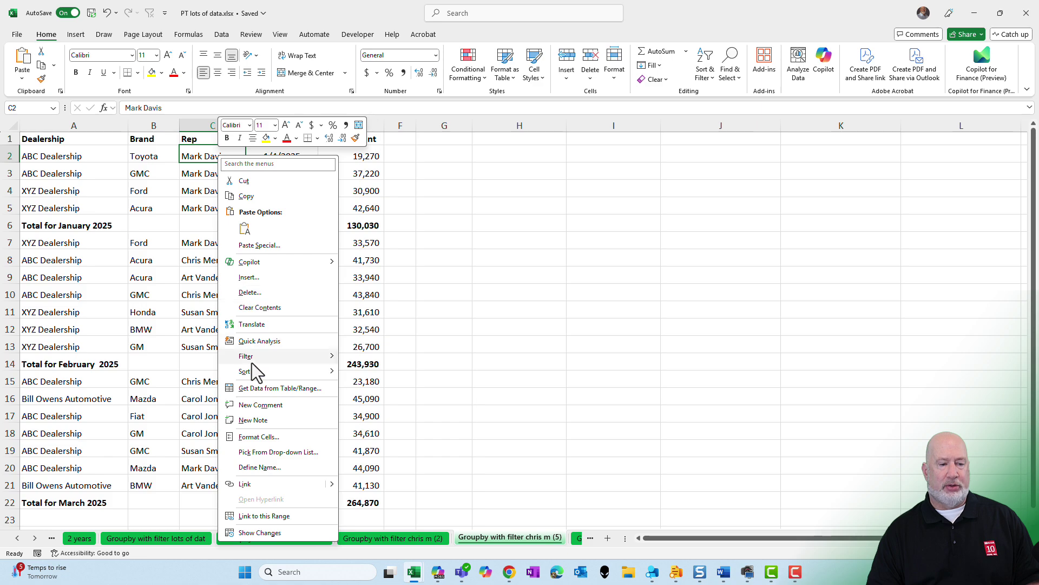
pyautogui.moveTo(245, 371)
pyautogui.click(374, 372)
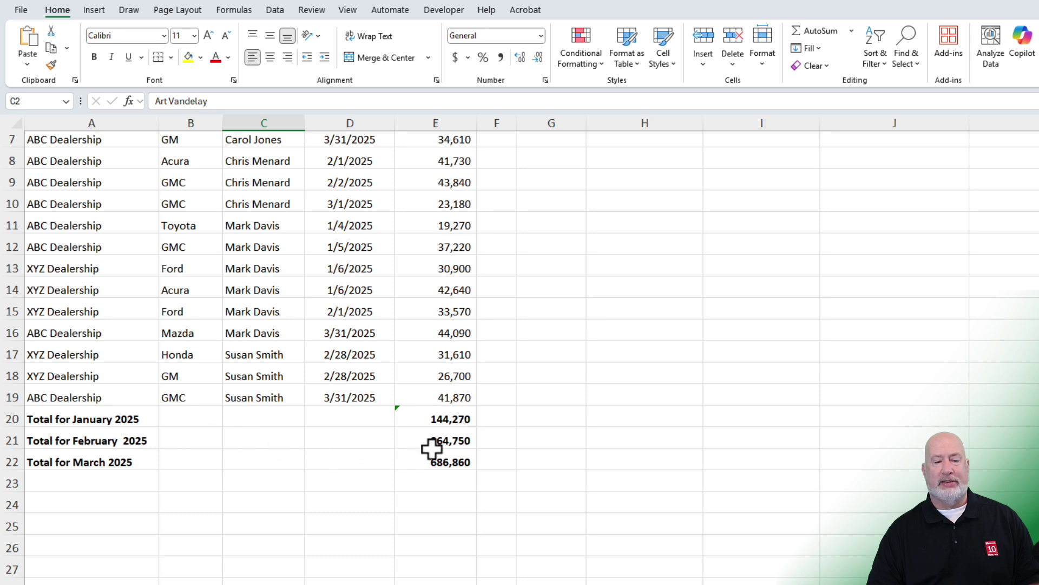
pyautogui.doubleClick(433, 424)
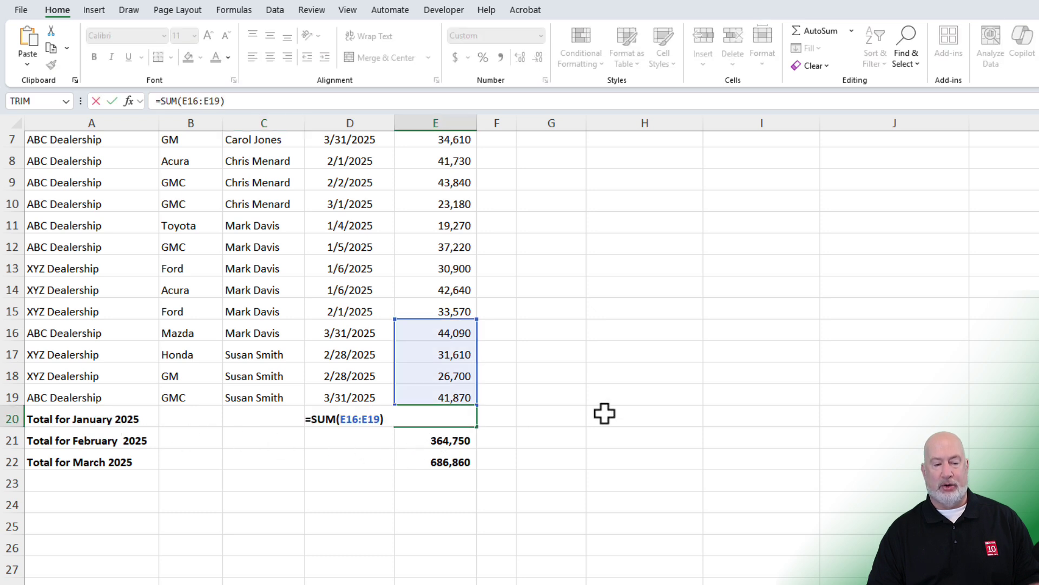
pyautogui.press('Escape')
pyautogui.doubleClick(439, 440)
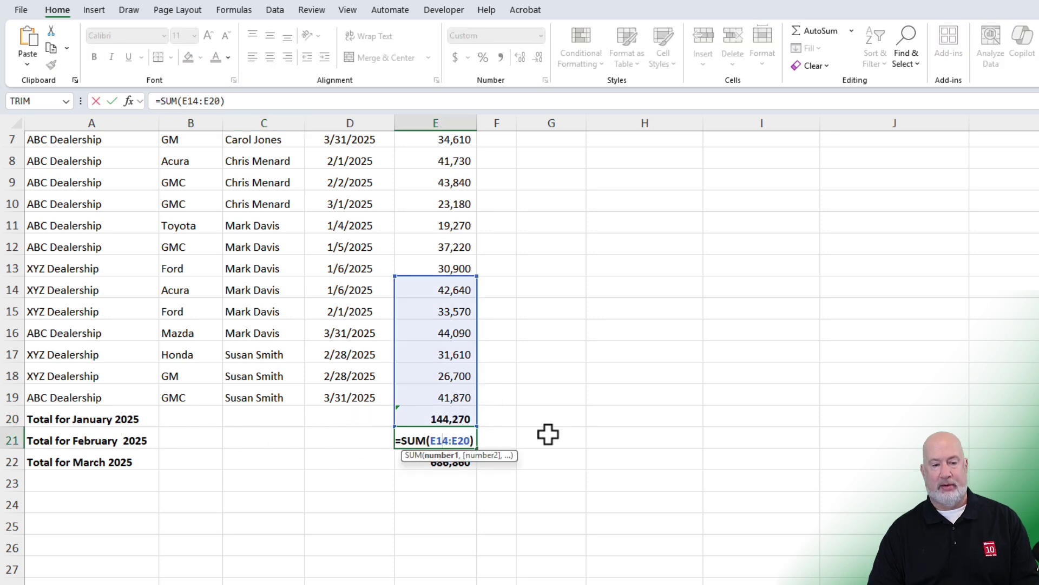
pyautogui.press('Escape')
pyautogui.doubleClick(463, 465)
pyautogui.press('Escape')
pyautogui.scroll(2, 540, 333)
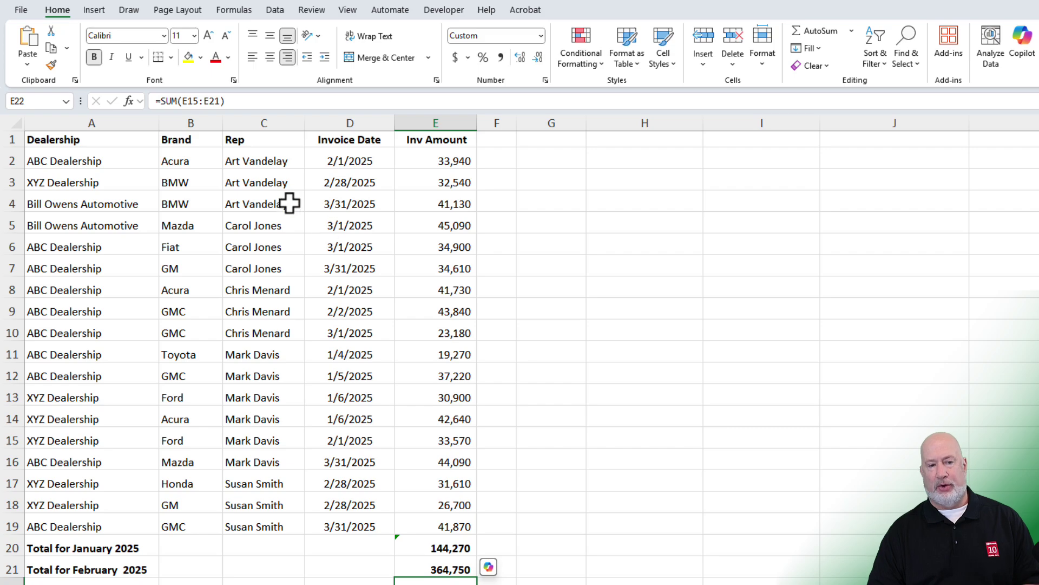
pyautogui.moveTo(244, 162); pyautogui.dragTo(244, 182)
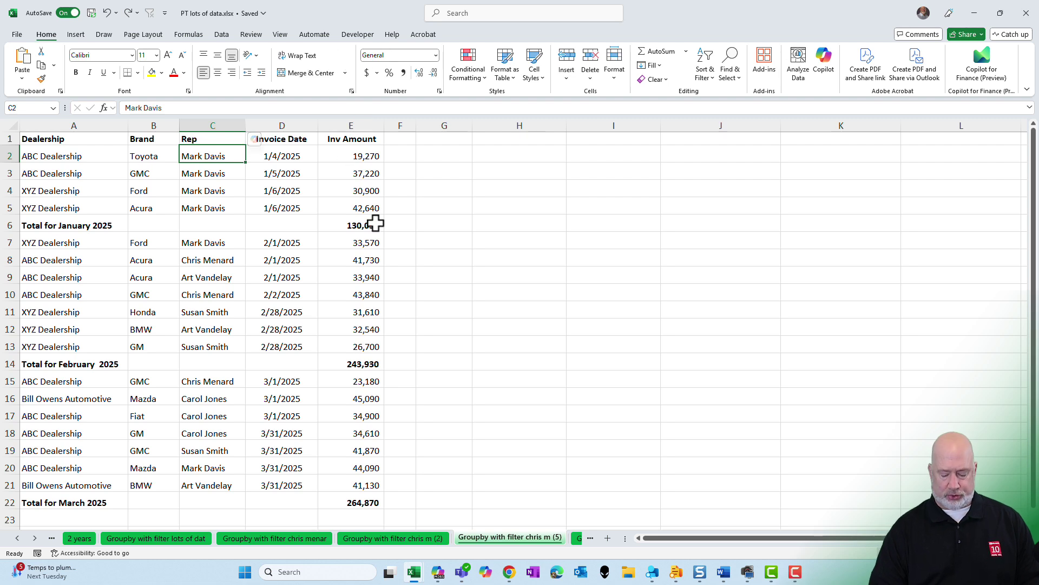
# Step: Turn on filters and keep only (Blanks) in Rep, showing the three monthly total rows
pyautogui.hotkey('ctrl', 'shift', 'l')
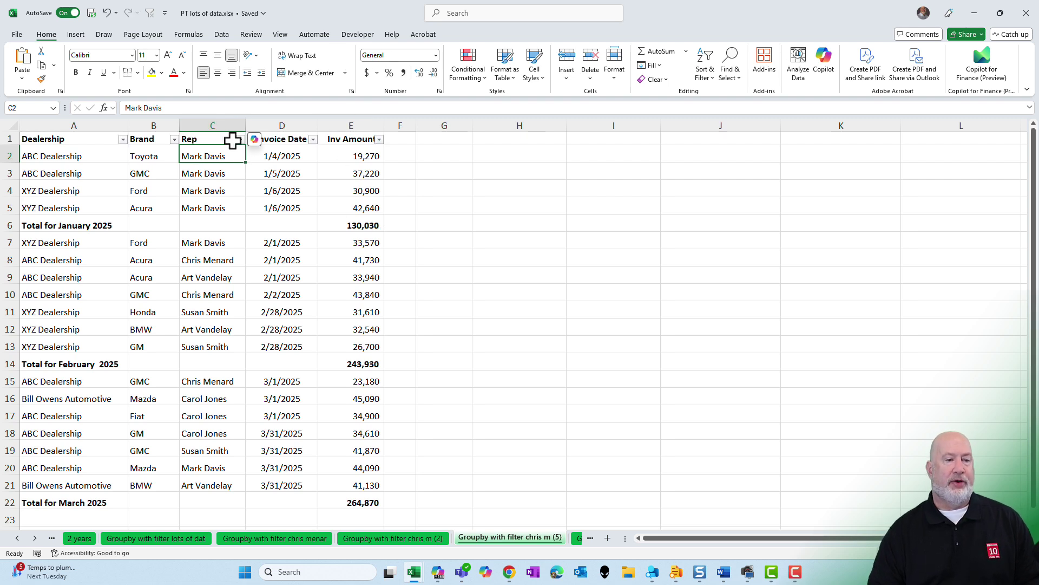
pyautogui.click(241, 140)
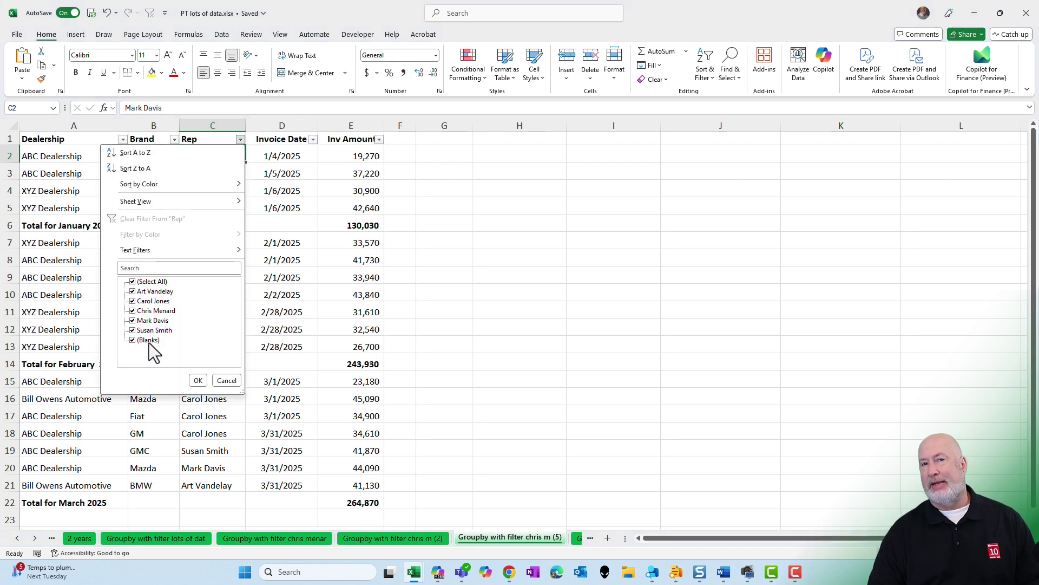
pyautogui.click(151, 282)
pyautogui.click(148, 339)
pyautogui.click(198, 380)
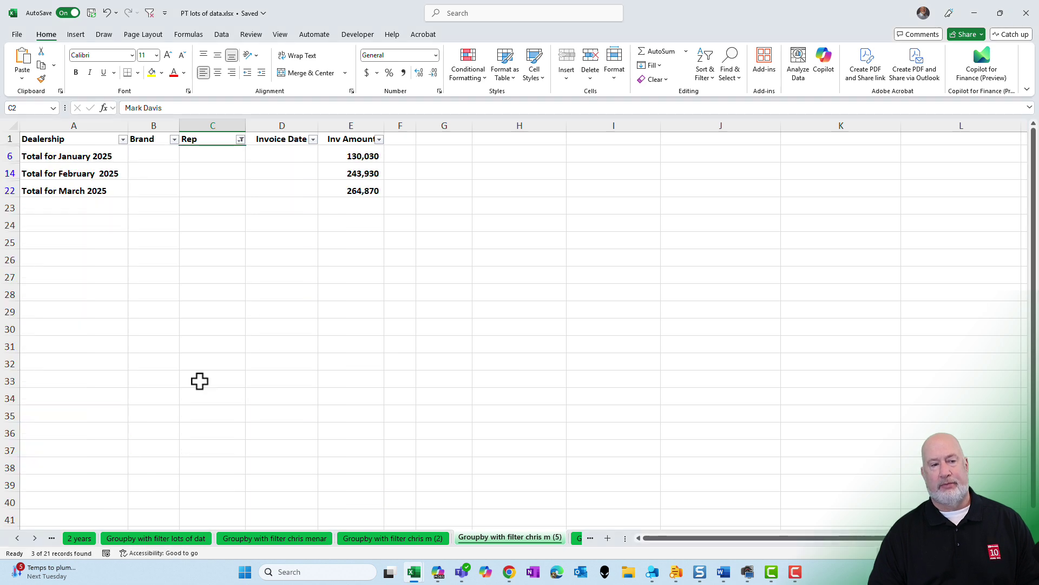